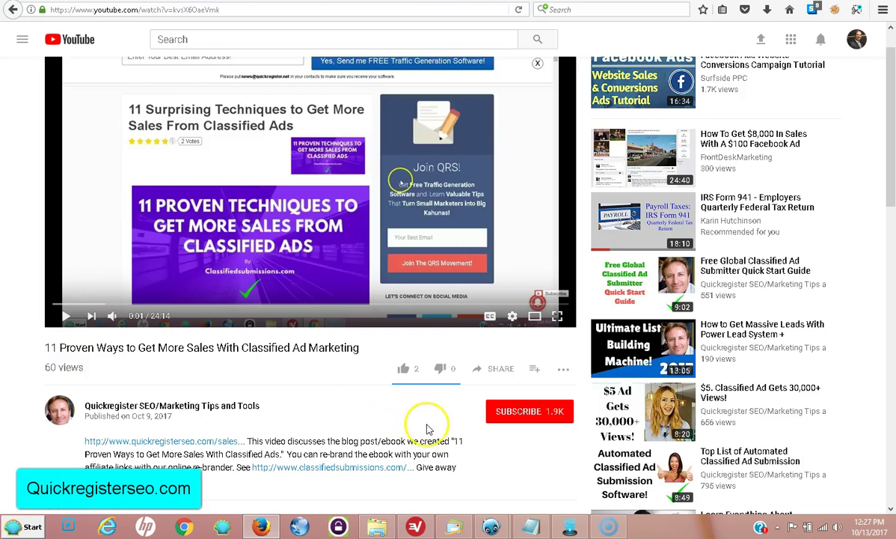
# Step: Subscribe to the Quickregister SEO/Marketing Tips and Tools channel and scroll down to the comments
pyautogui.click(524, 417)
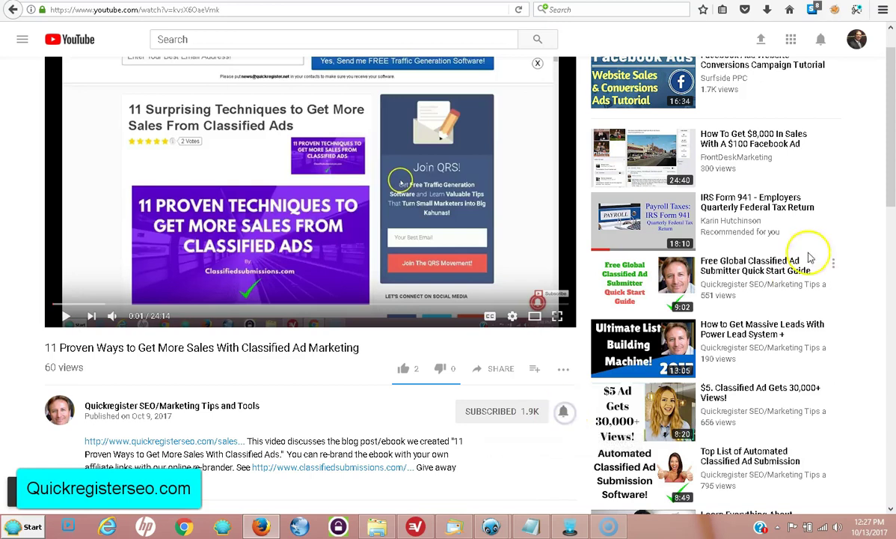
pyautogui.moveTo(890, 178); pyautogui.dragTo(892, 255)
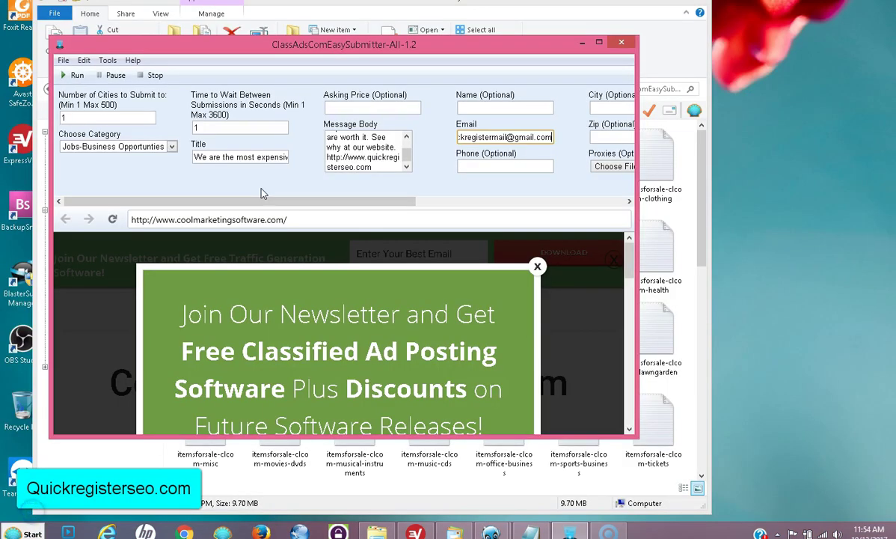
# Step: Maximize the submitter window and start the run against the 503-target ClassifiedAds.com list
pyautogui.click(215, 199)
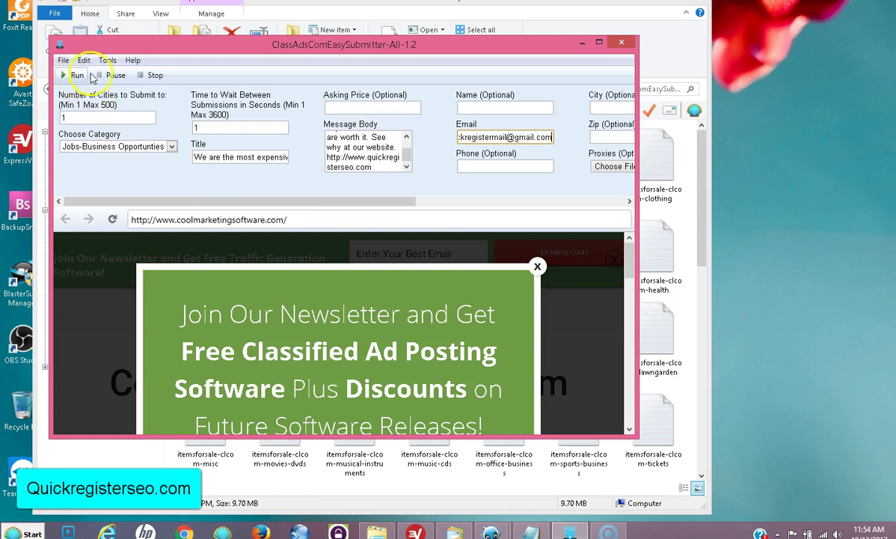
pyautogui.click(599, 42)
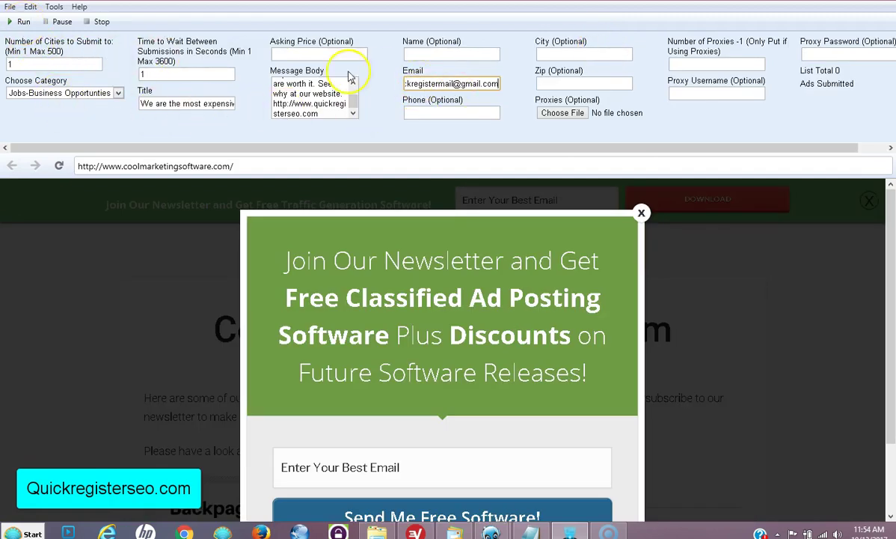
pyautogui.click(21, 22)
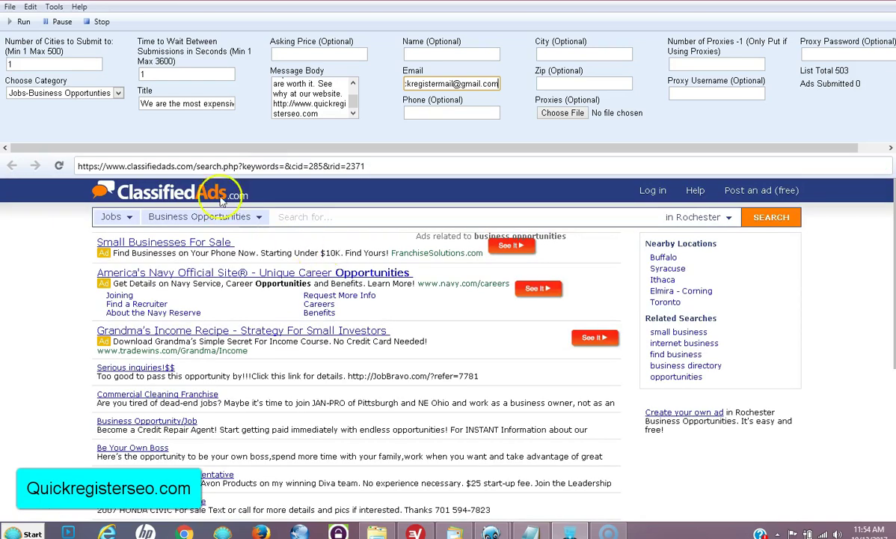
# Step: Keep the ad category set to Jobs-Business Opportunities in the Choose Category dropdown
pyautogui.click(118, 93)
pyautogui.click(118, 93)
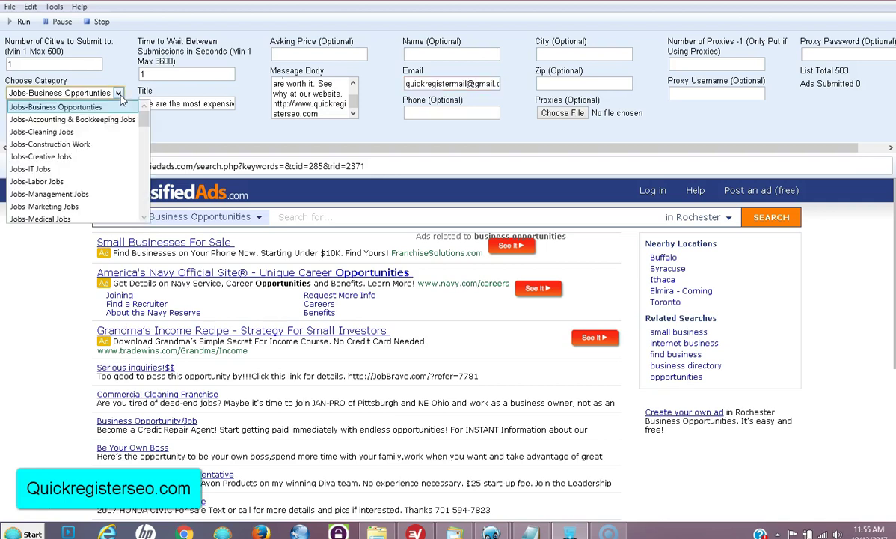
pyautogui.click(119, 94)
pyautogui.click(189, 147)
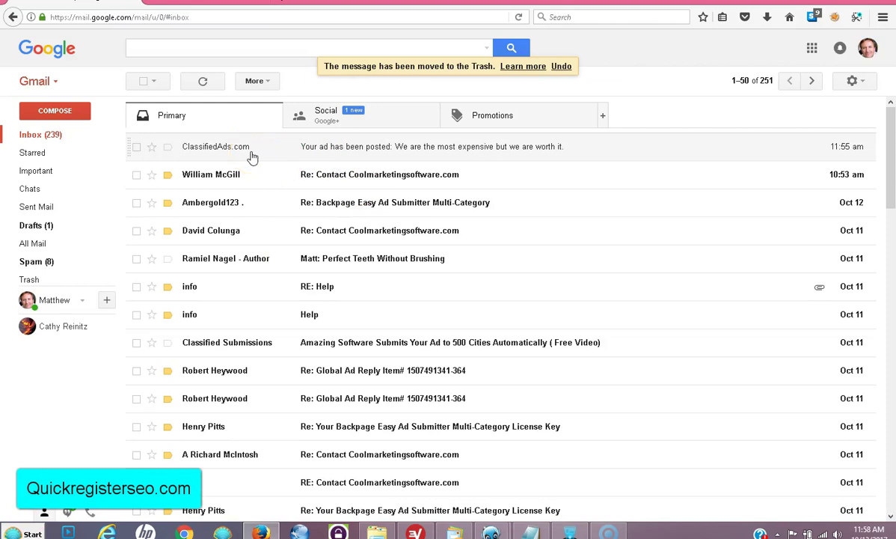
# Step: From the ad-posted email's EDIT link, enter and save a new ClassifiedAds.com account password
pyautogui.click(322, 154)
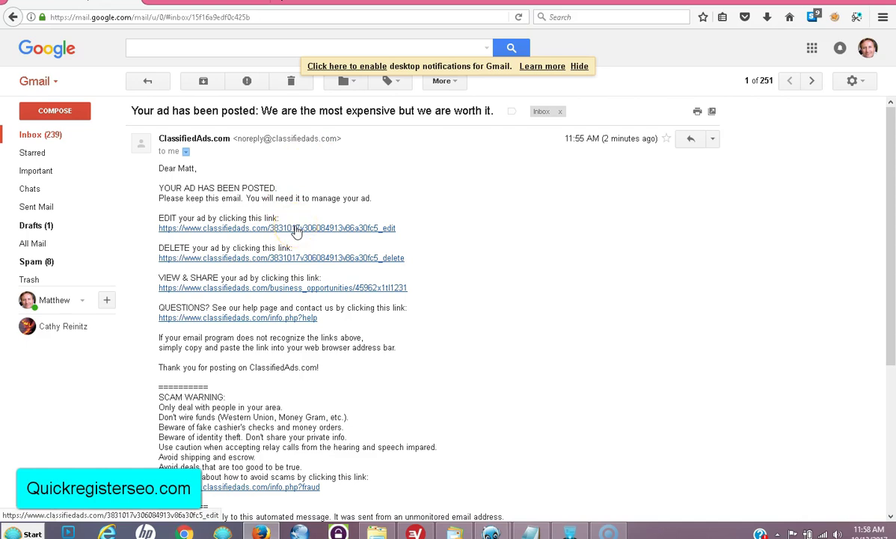
pyautogui.click(297, 232)
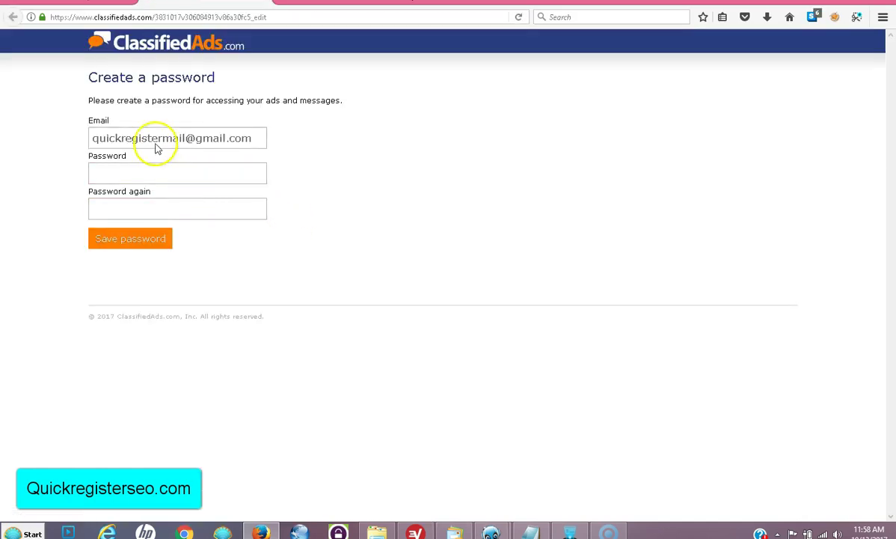
pyautogui.click(156, 147)
pyautogui.click(118, 175)
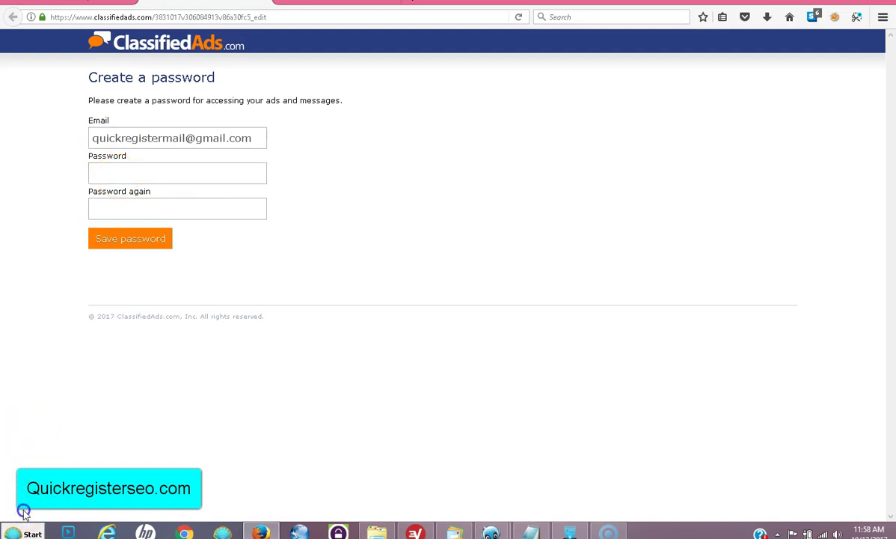
pyautogui.click(129, 240)
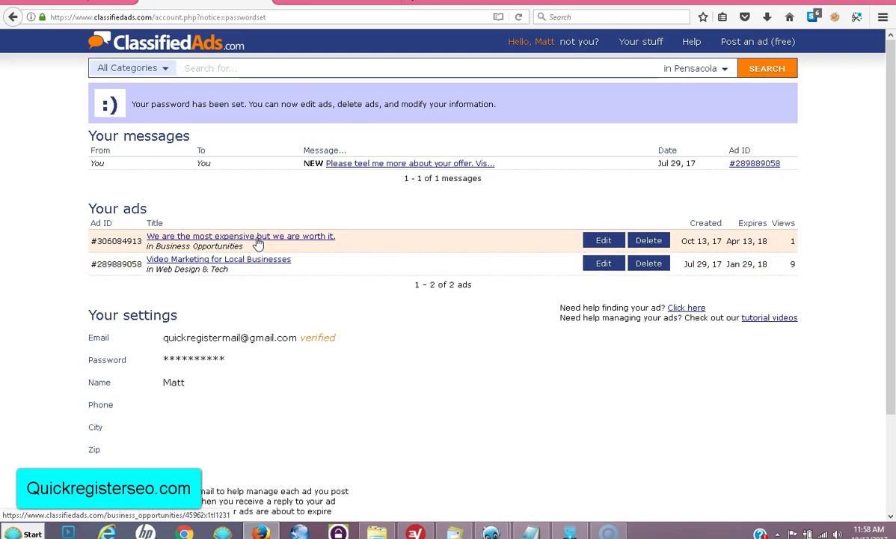
pyautogui.click(261, 266)
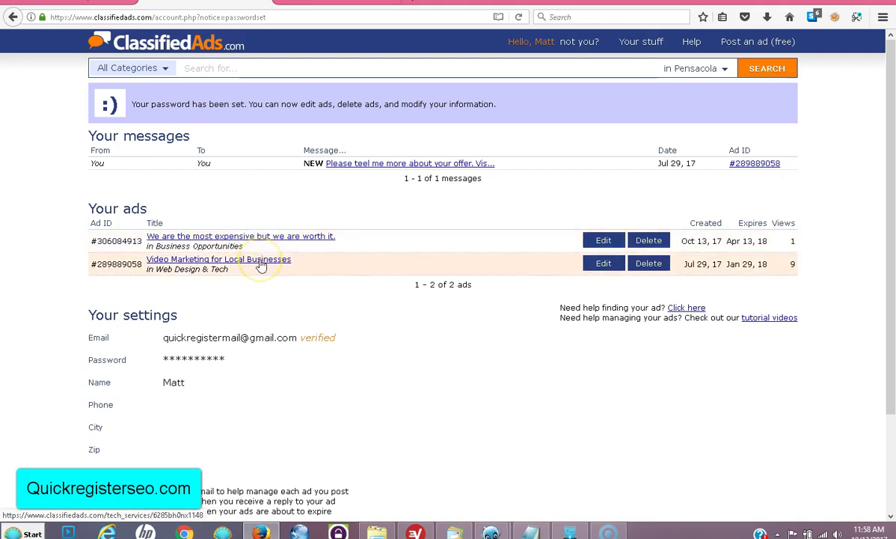
pyautogui.click(263, 239)
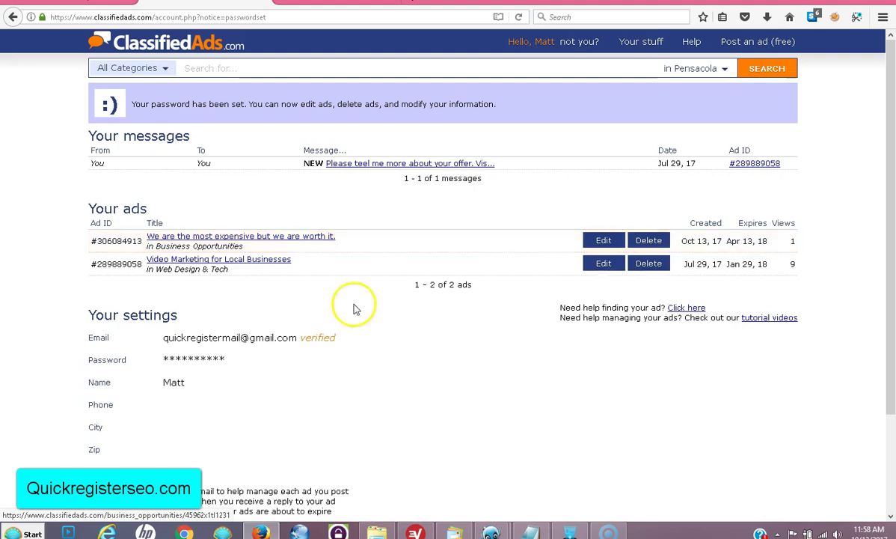
# Step: Set Number of Cities to 5 and run the submitter, then view the seven-ad account page
pyautogui.click(570, 532)
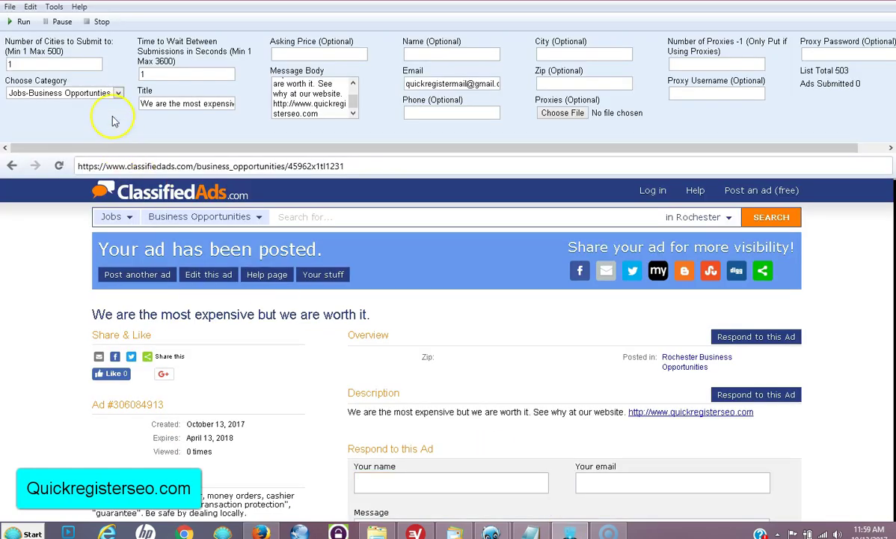
pyautogui.click(30, 62)
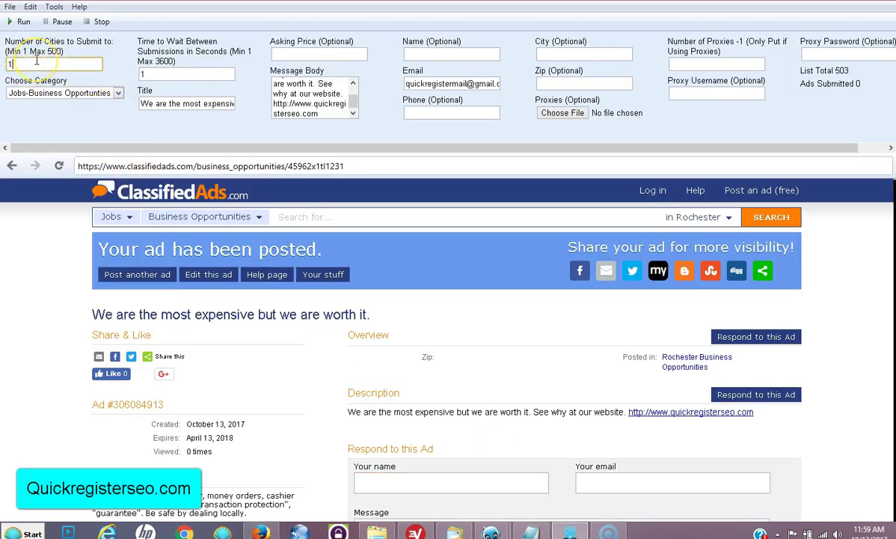
pyautogui.press('BackSpace')
pyautogui.write('5')
pyautogui.click(25, 23)
pyautogui.click(25, 23)
pyautogui.click(279, 196)
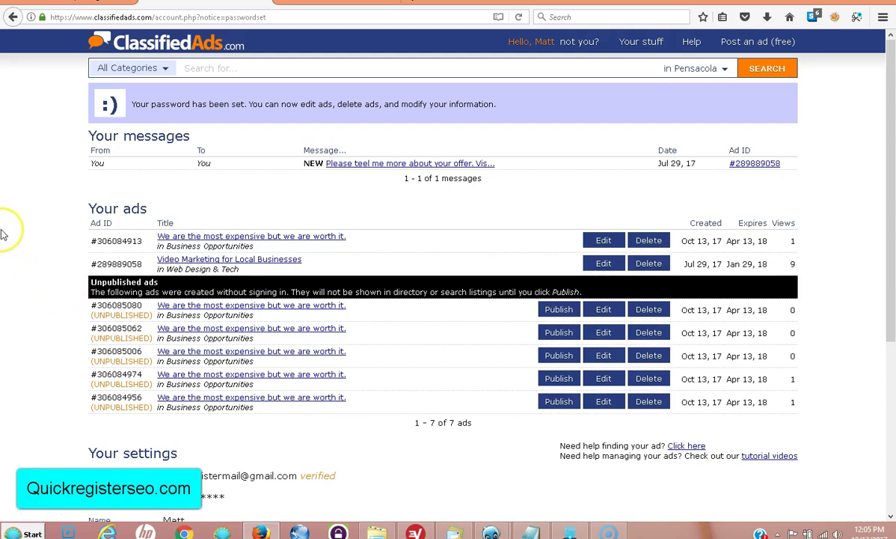
# Step: Switch to the submitter window, then back to the ClassifiedAds.com account page
pyautogui.click(568, 531)
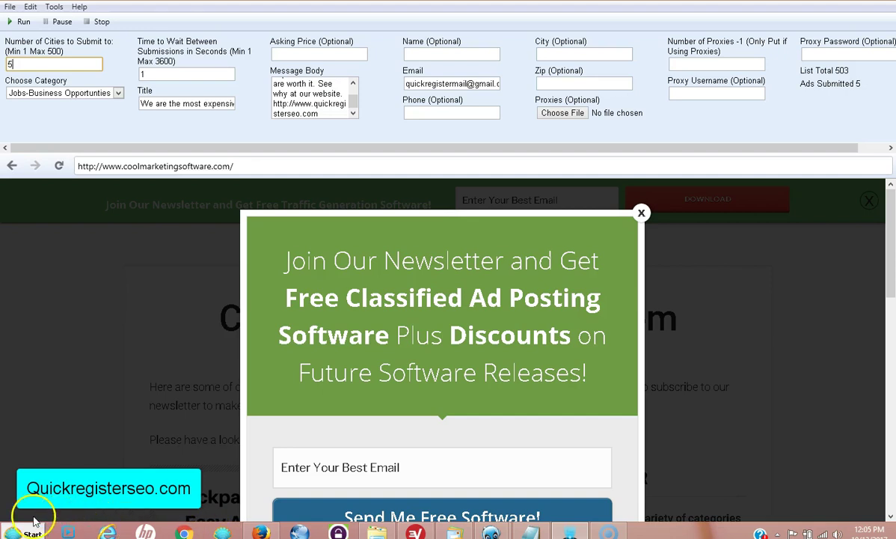
pyautogui.hotkey('alt', 'Tab')
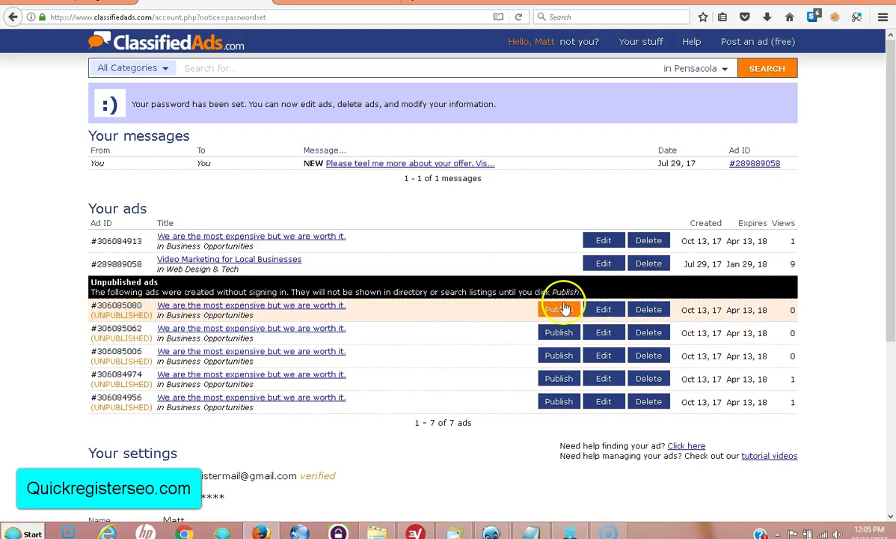
# Step: Publish ads #306085006, #306084956 and #306084974 from the account page
pyautogui.click(559, 358)
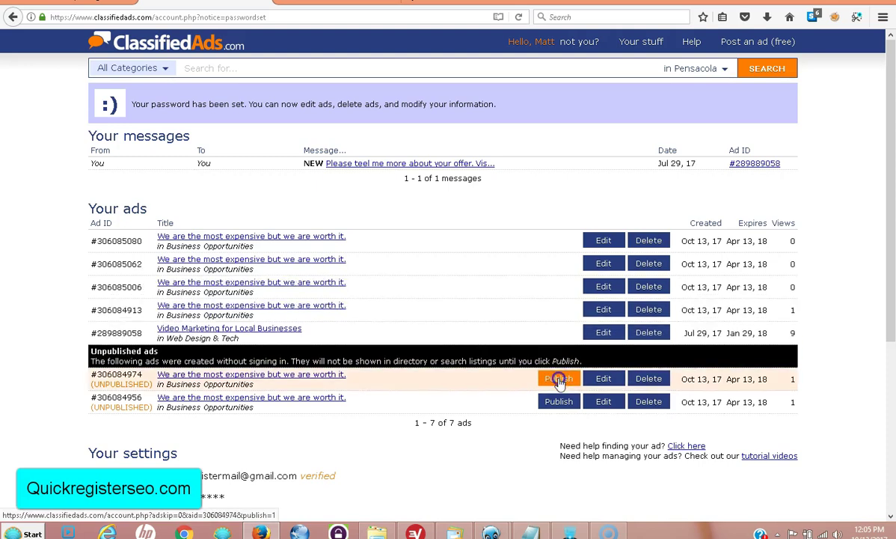
pyautogui.click(559, 404)
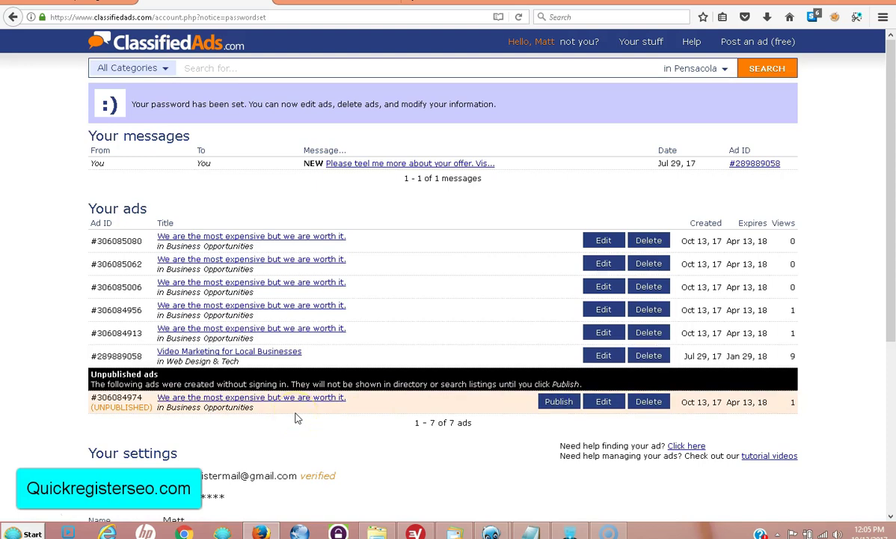
pyautogui.click(559, 402)
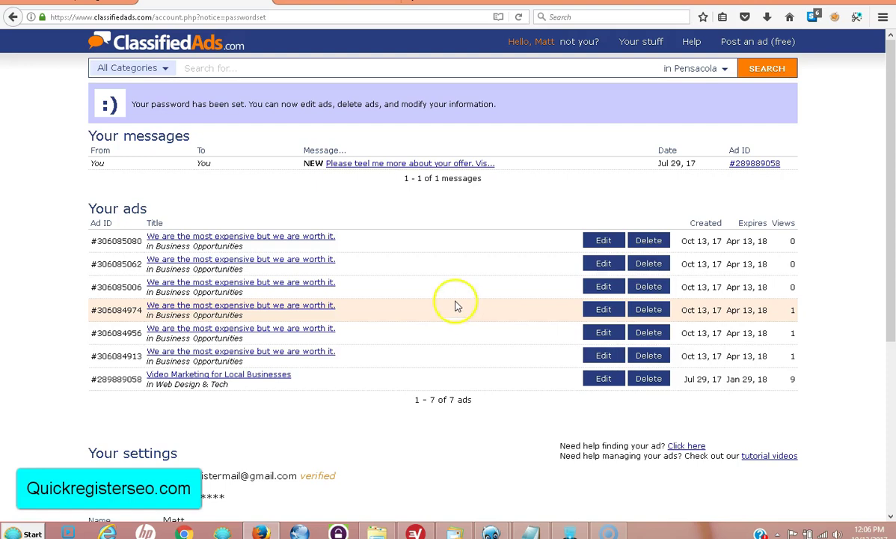
# Step: View the public pages of ads #306085080, #306085062 and #306085006 to confirm they are live
pyautogui.click(308, 238)
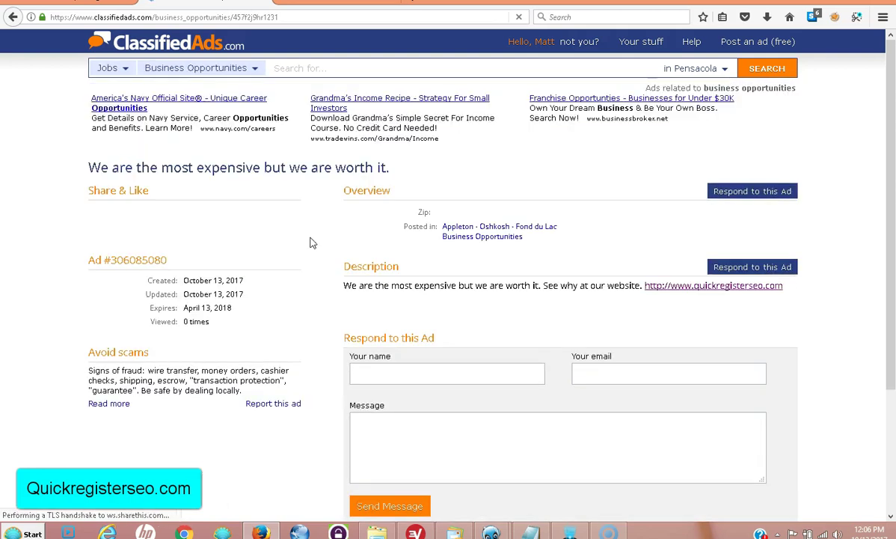
pyautogui.click(13, 16)
pyautogui.click(222, 259)
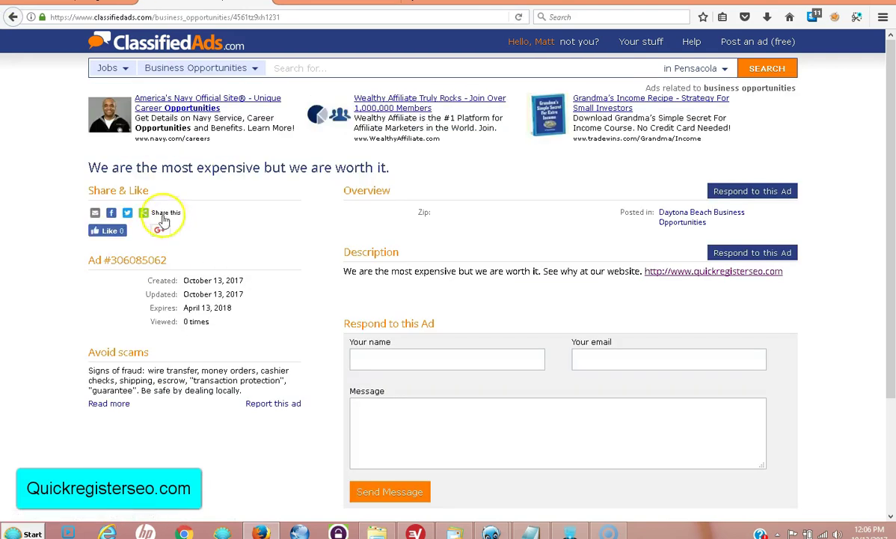
pyautogui.click(13, 17)
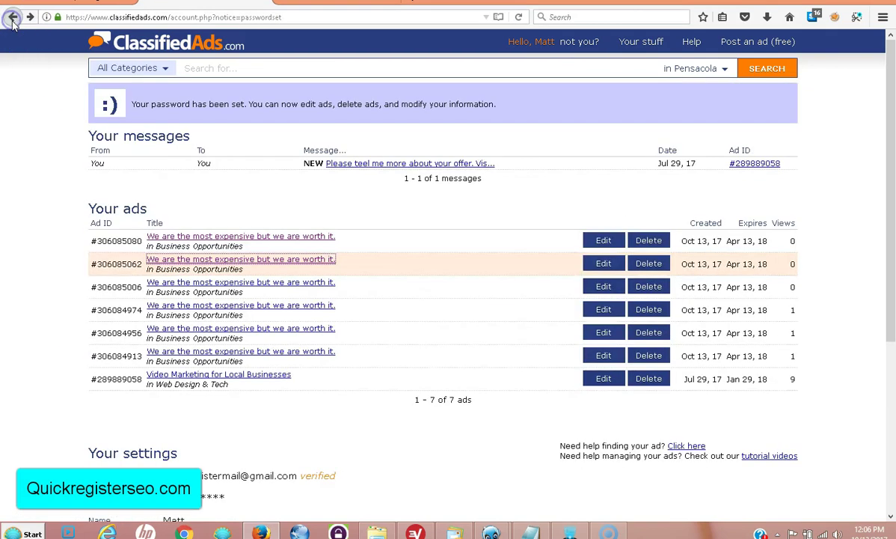
pyautogui.click(212, 282)
pyautogui.click(13, 17)
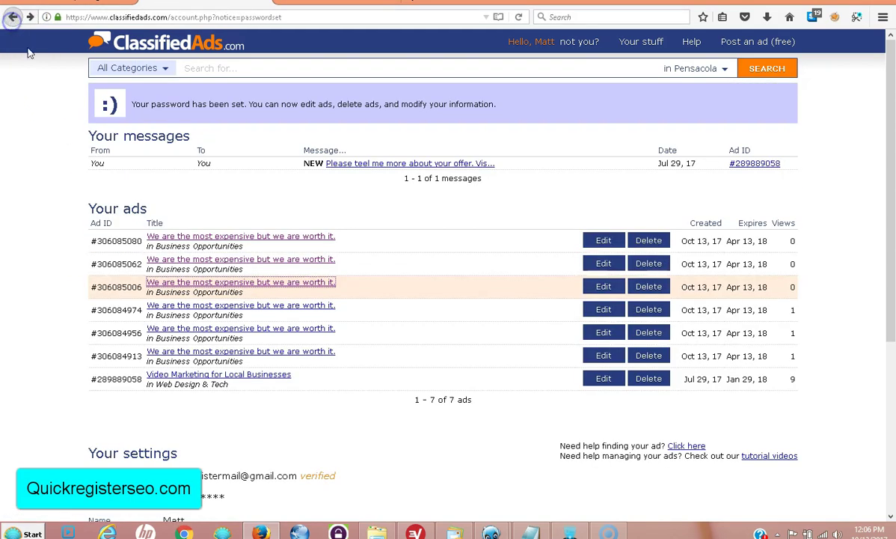
# Step: Check ads #306084974, #306084956 and #306084913 live, then open the 'Your ad has been posted' email
pyautogui.click(206, 308)
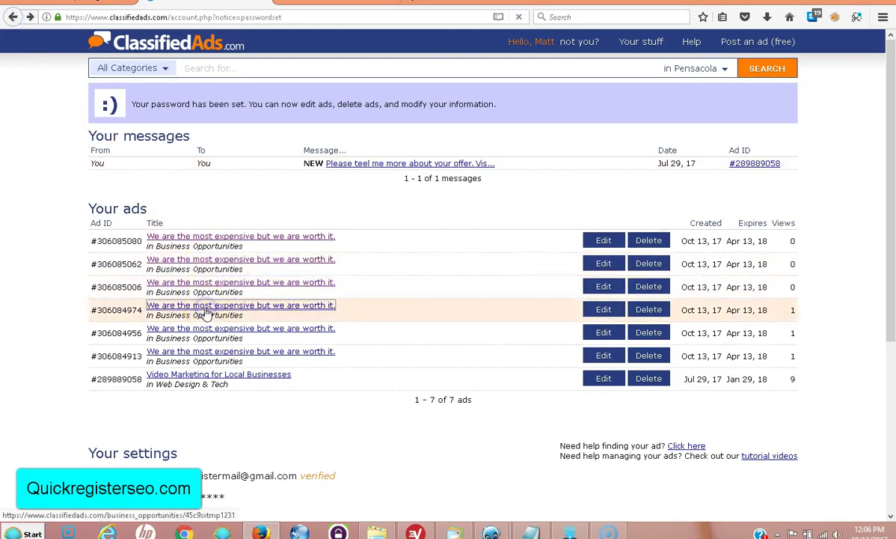
pyautogui.click(13, 18)
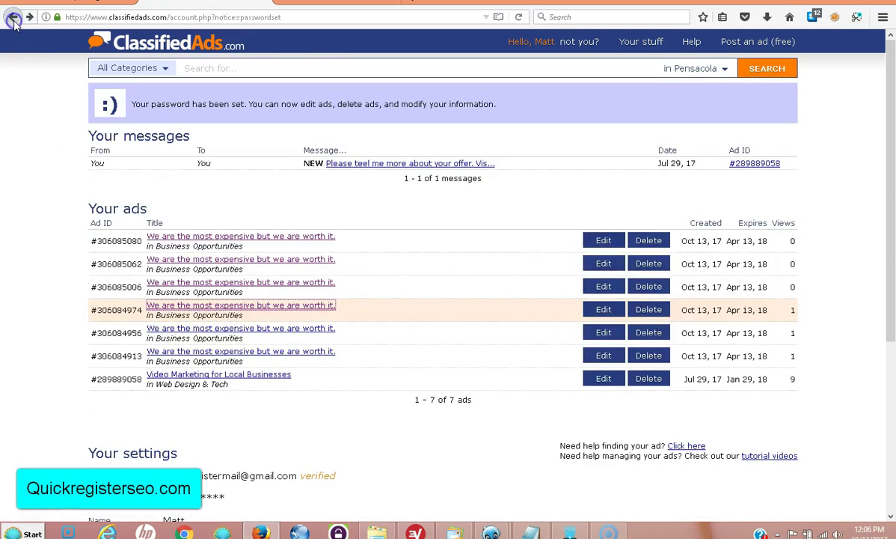
pyautogui.click(202, 334)
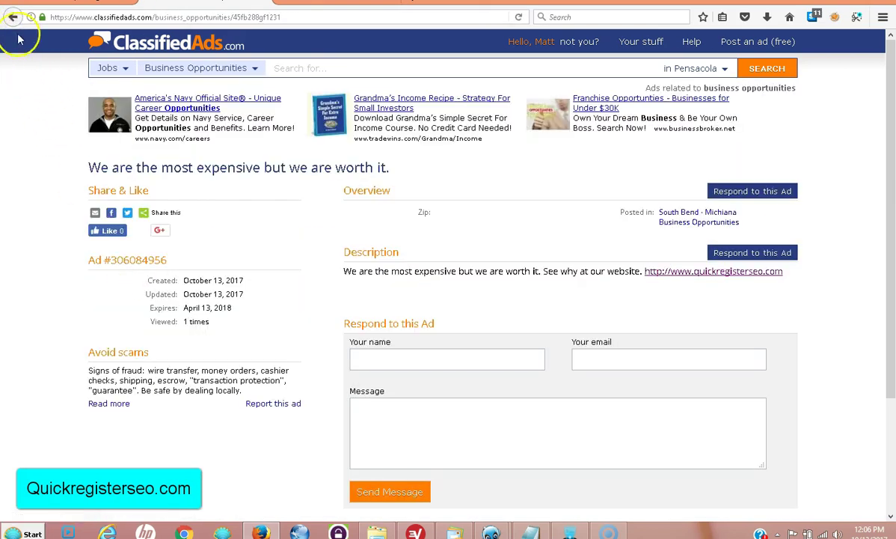
pyautogui.click(14, 18)
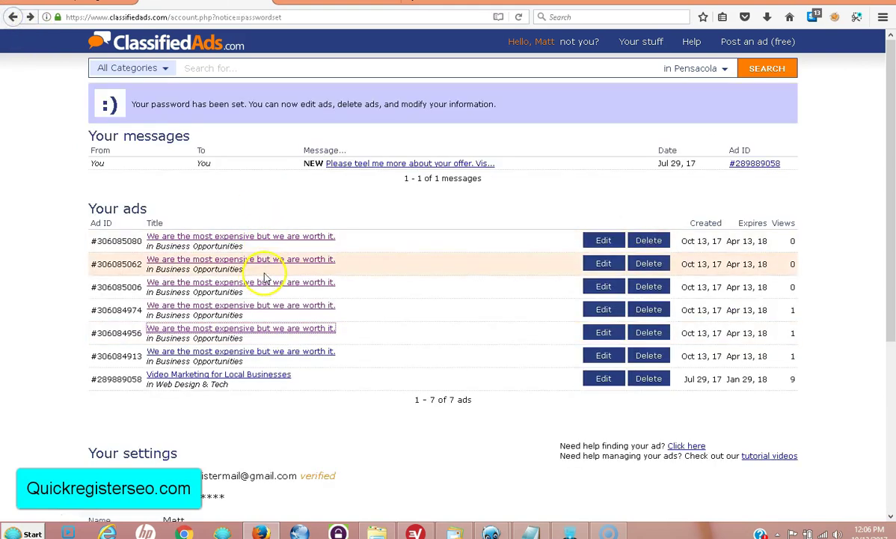
pyautogui.click(258, 353)
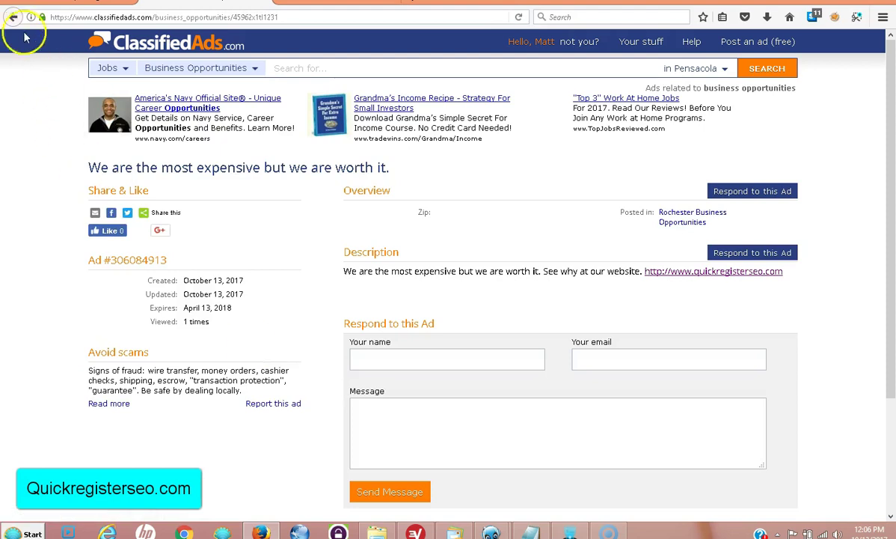
pyautogui.click(13, 17)
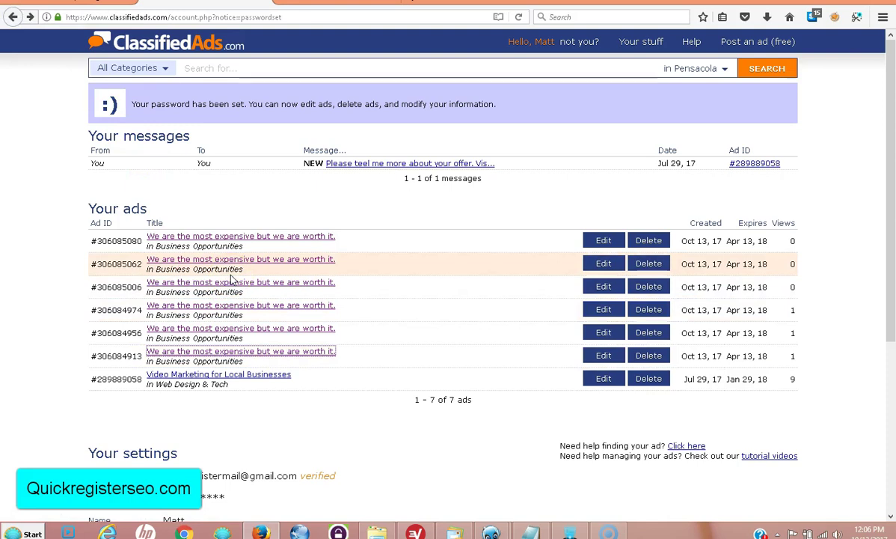
pyautogui.click(271, 287)
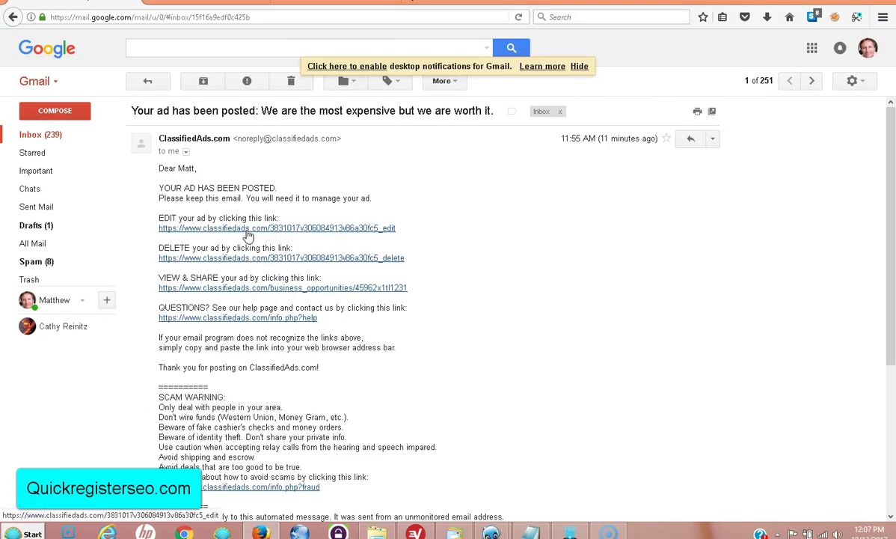
# Step: Follow the email's EDIT your ad link to the account page showing all seven live ads
pyautogui.click(247, 230)
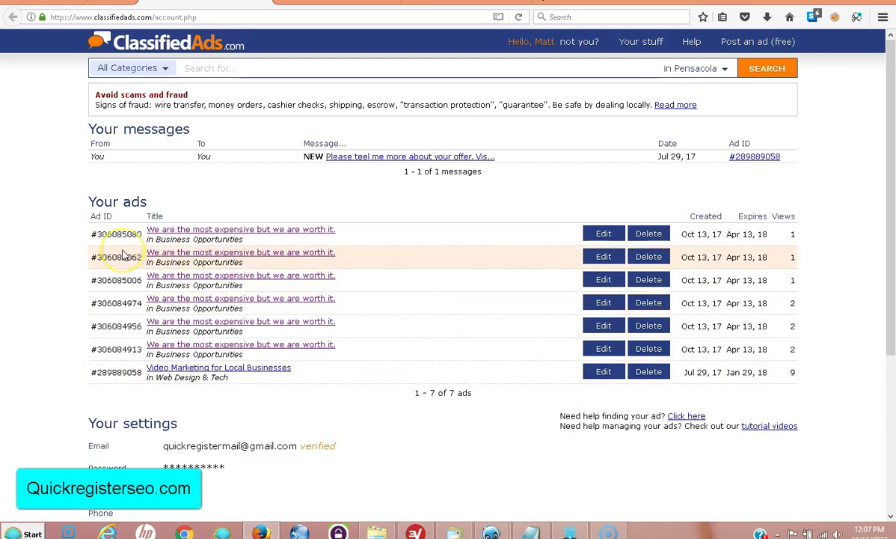
pyautogui.click(224, 228)
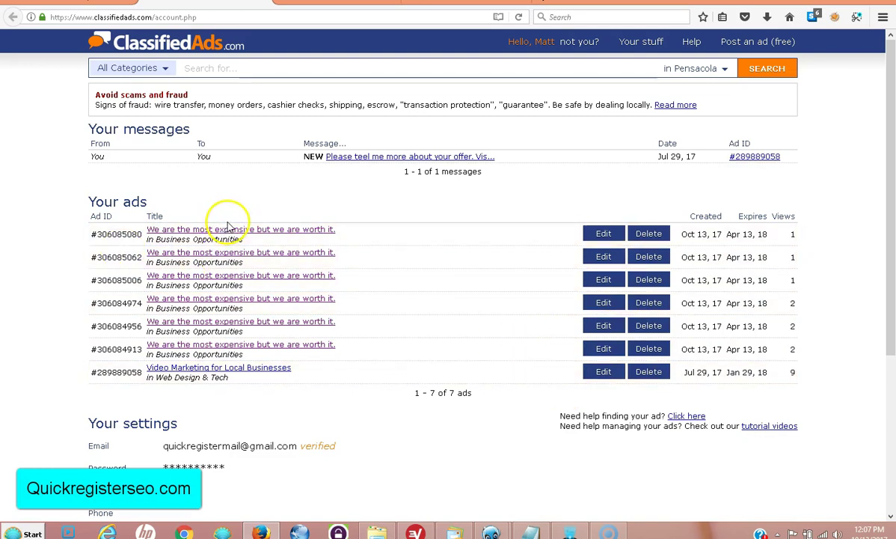